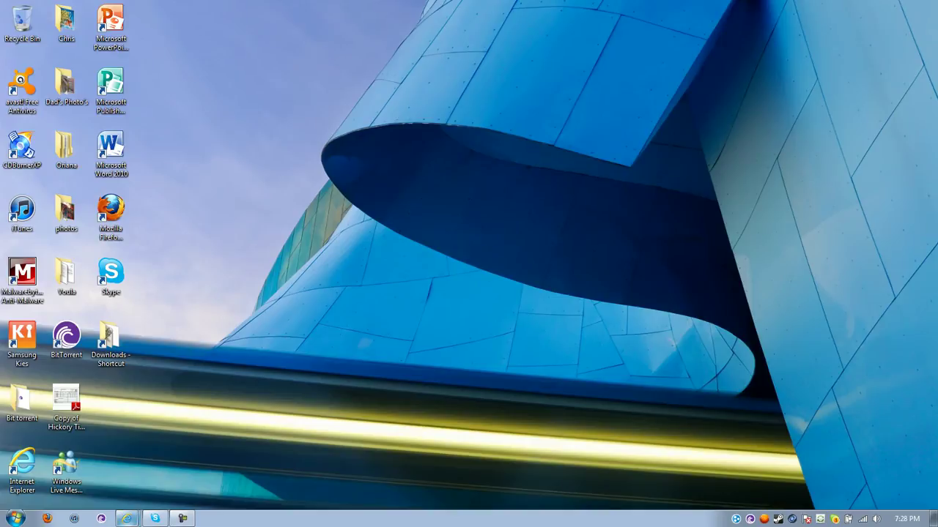
Step: Switch to the Internet Explorer window and search Google for "stabyourself"
click(126, 519)
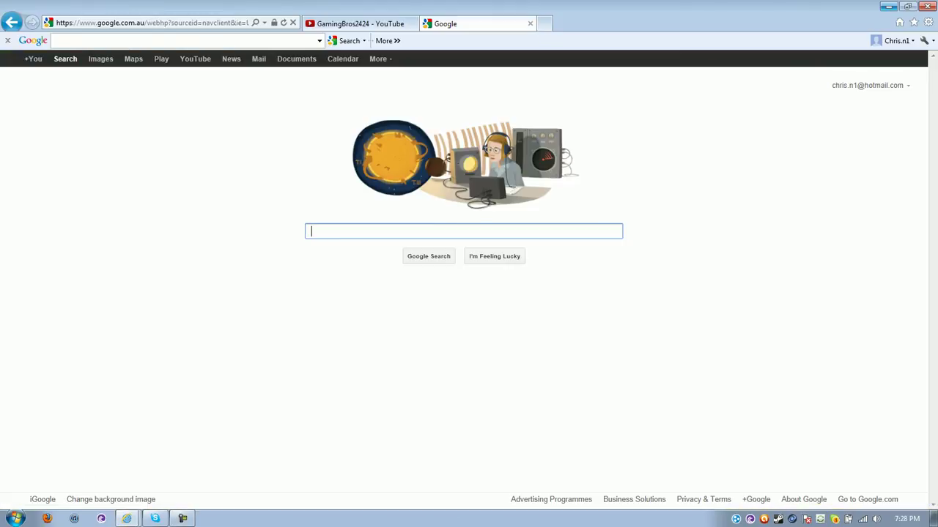
text(stap)
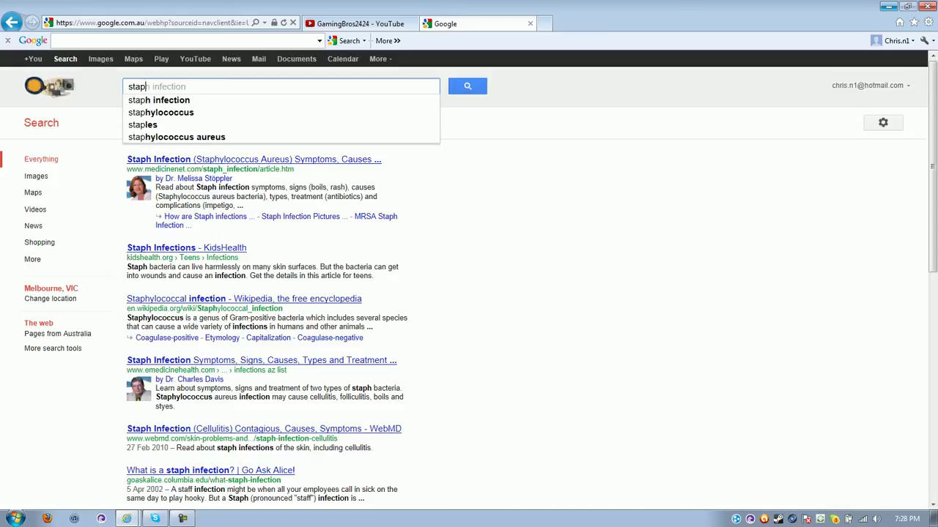
text(u)
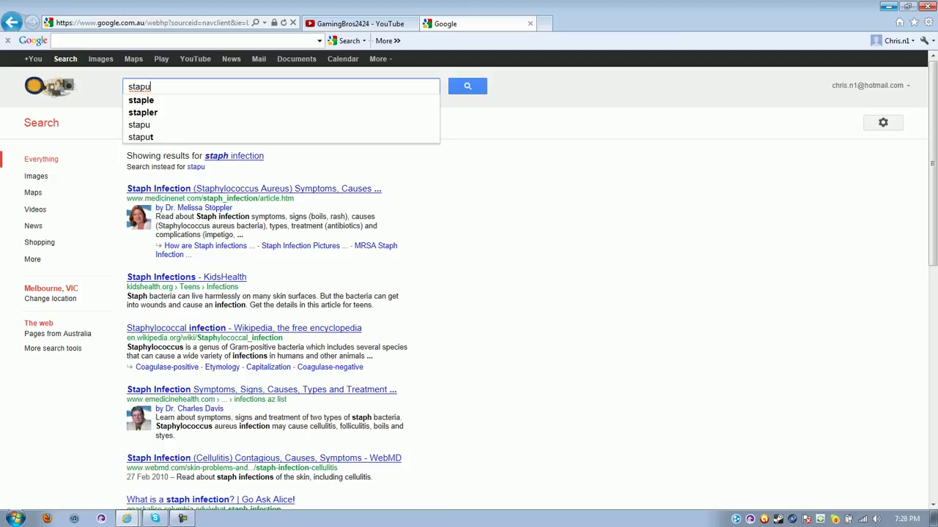
key(BackSpace)
text(your)
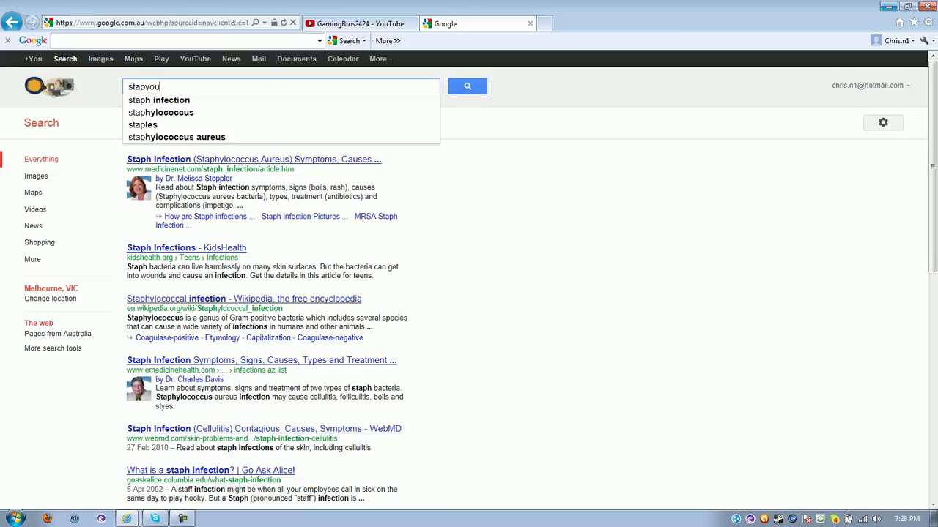
text(s)
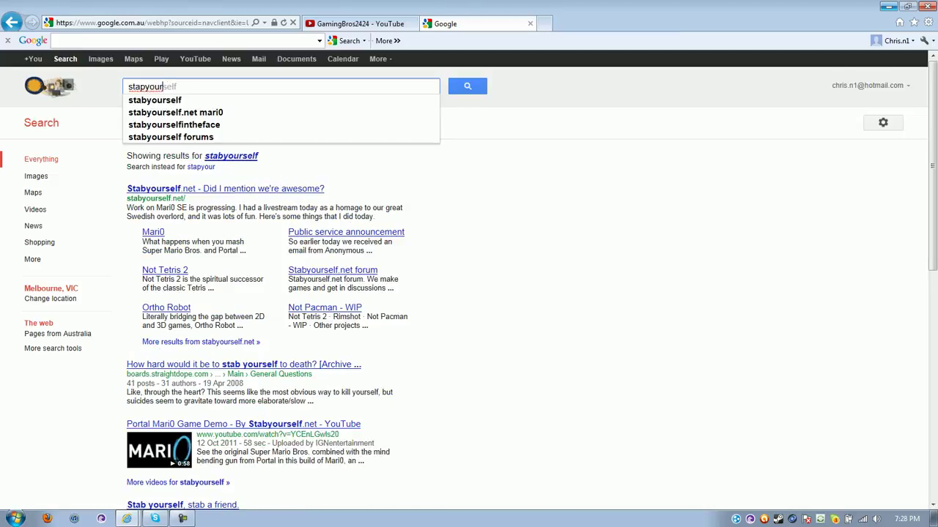
key(Down)
key(Down)
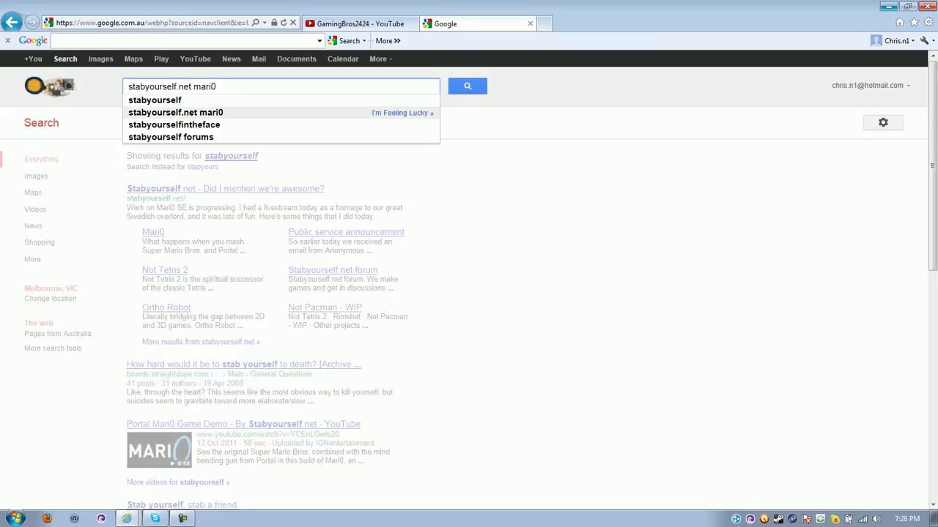
key(Up)
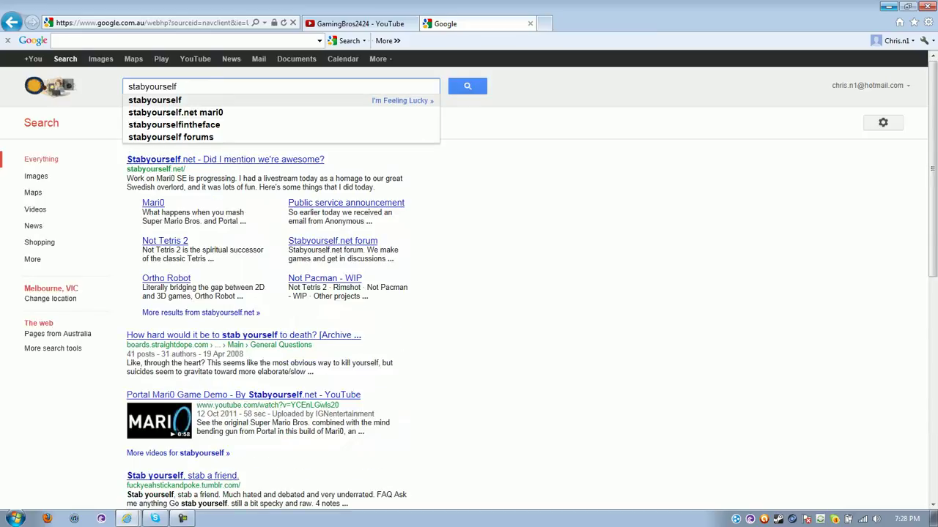
key(Return)
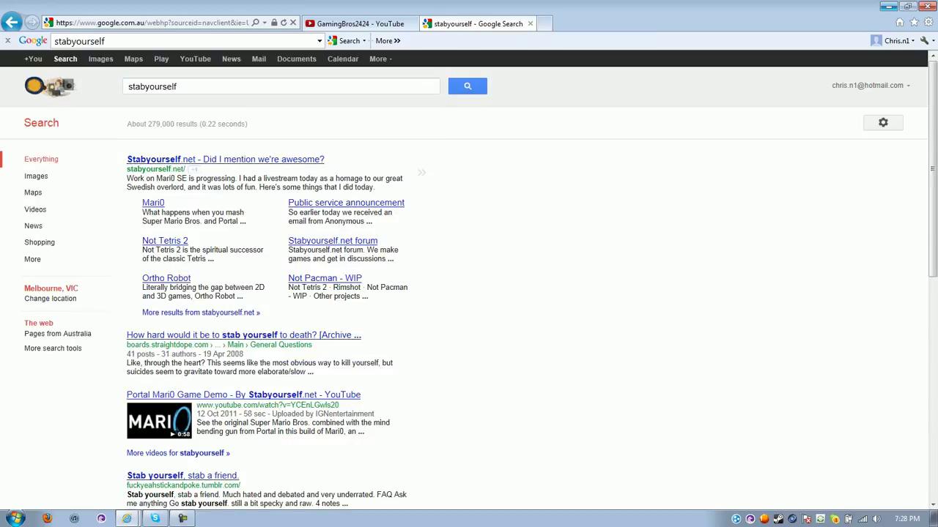
Step: Try to reach the download section of the Mari0 page from the results, and return to the search results
click(153, 203)
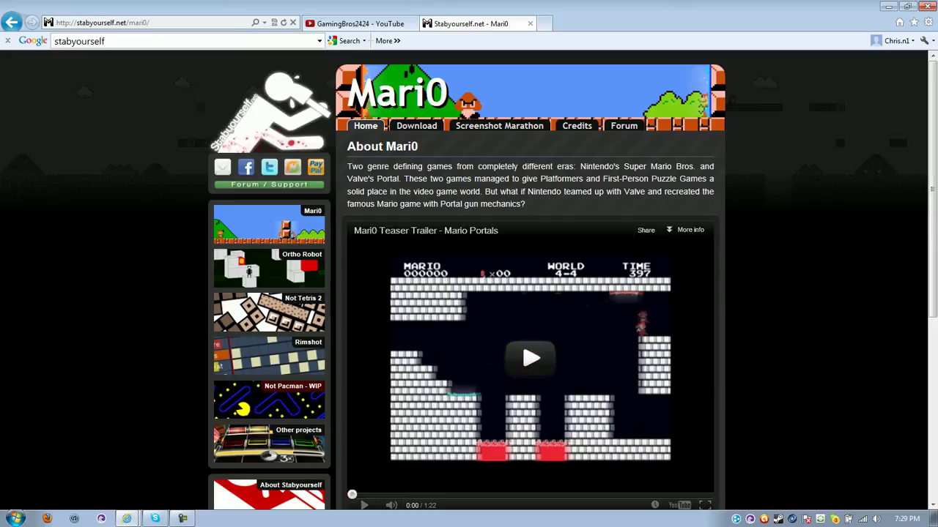
click(416, 126)
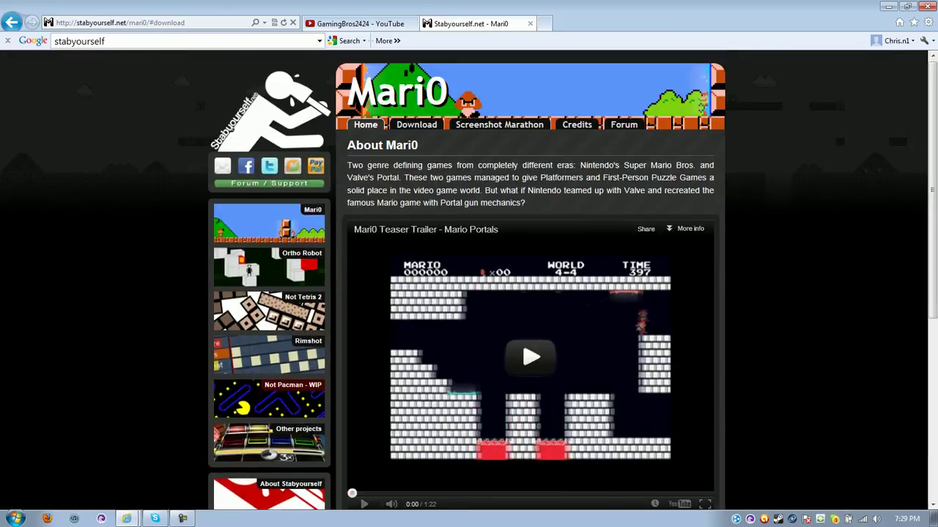
scroll(530, 279, up, 3)
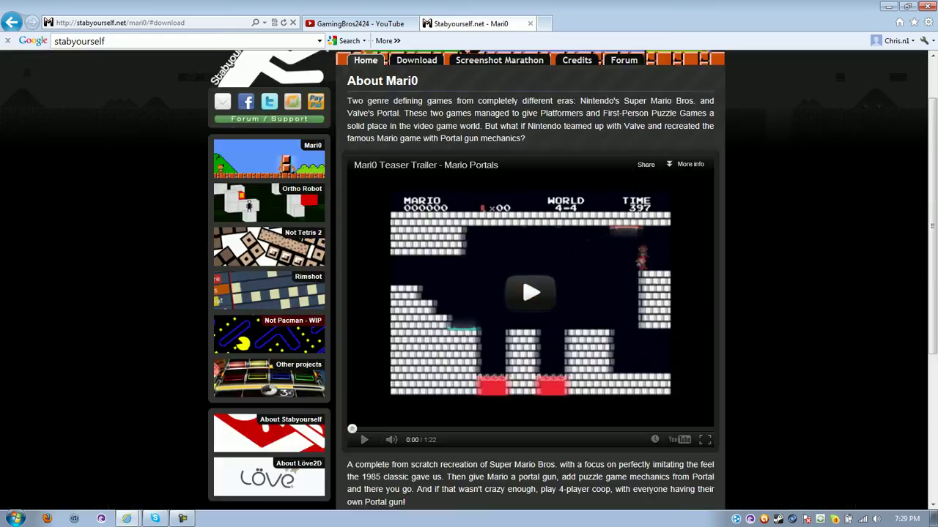
scroll(530, 278, down, 3)
scroll(530, 278, up, 4)
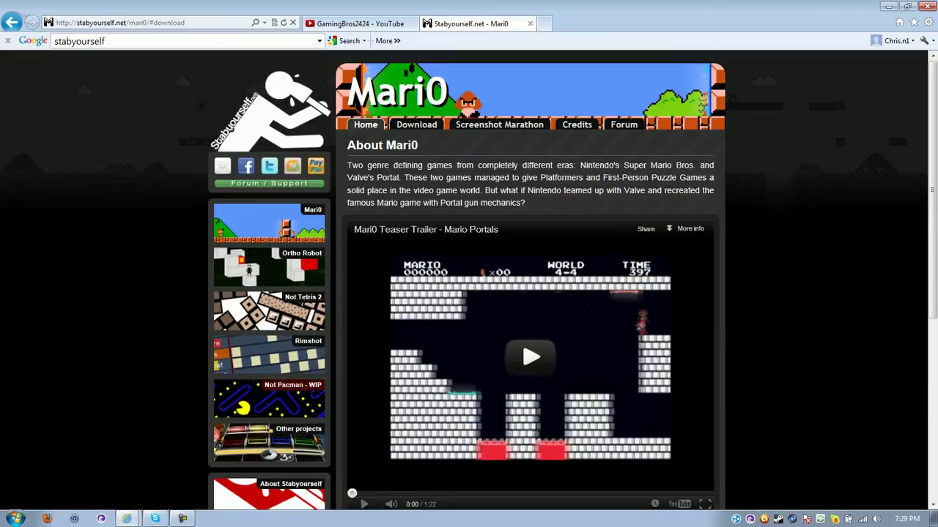
click(416, 125)
scroll(498, 307, up, 4)
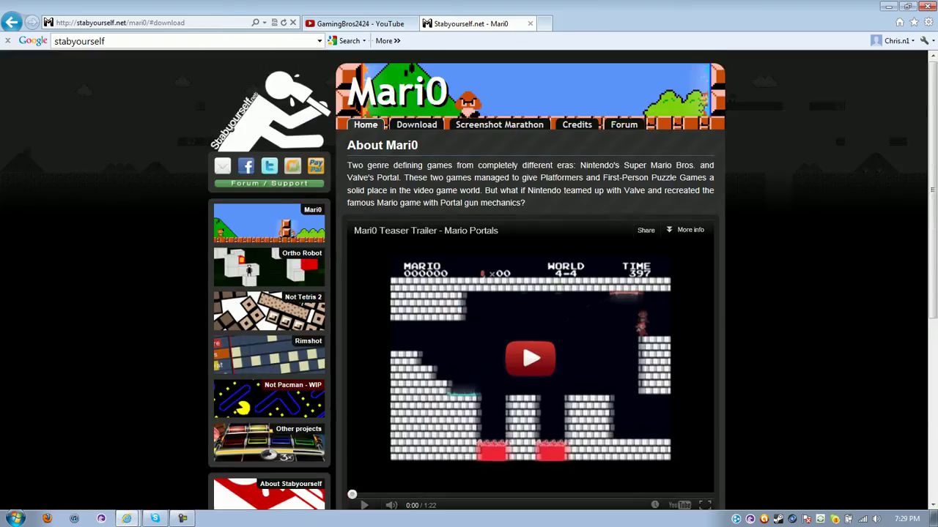
click(416, 125)
scroll(469, 176, up, 4)
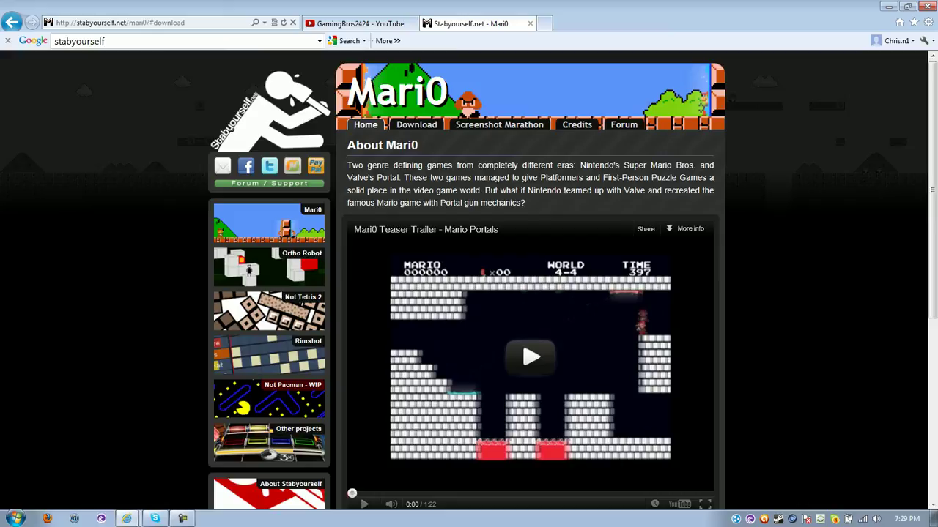
click(12, 22)
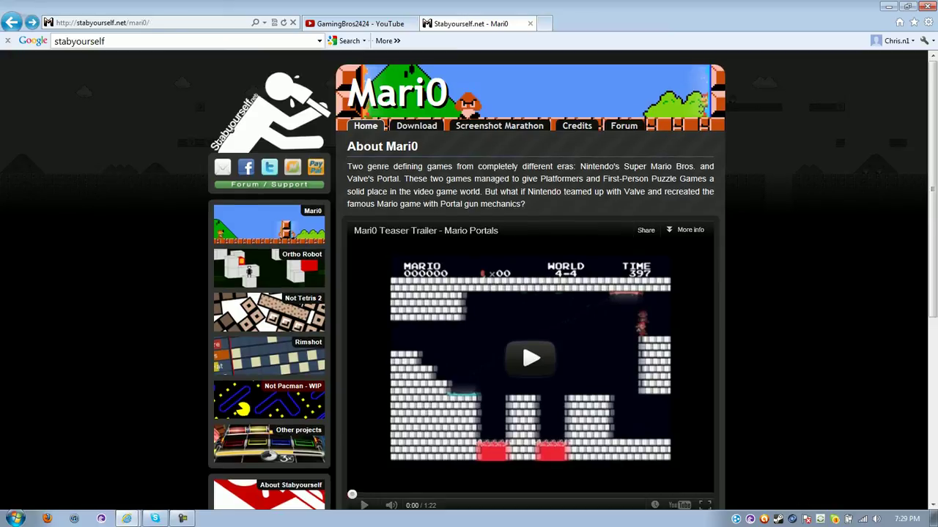
click(12, 22)
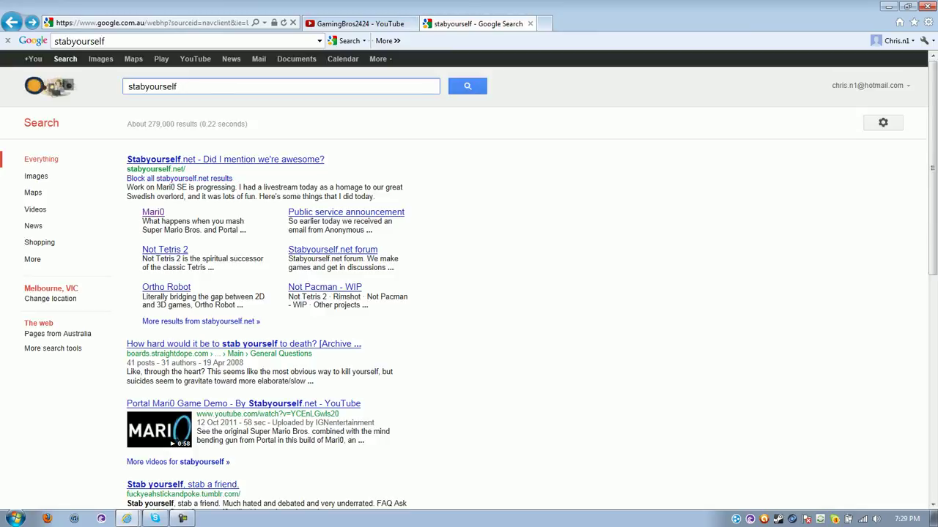
Step: Extend the Google search to "stabyourself mari0 download" and run it
text(mari)
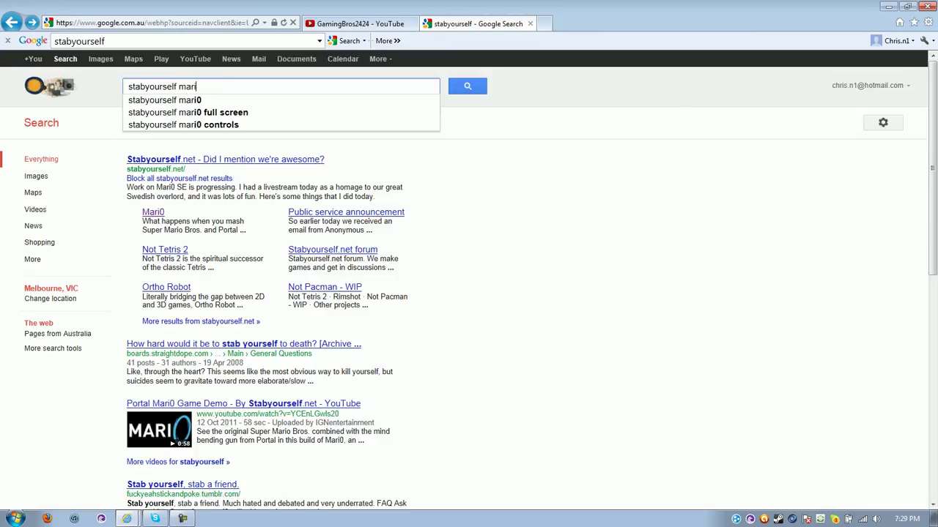
text(0)
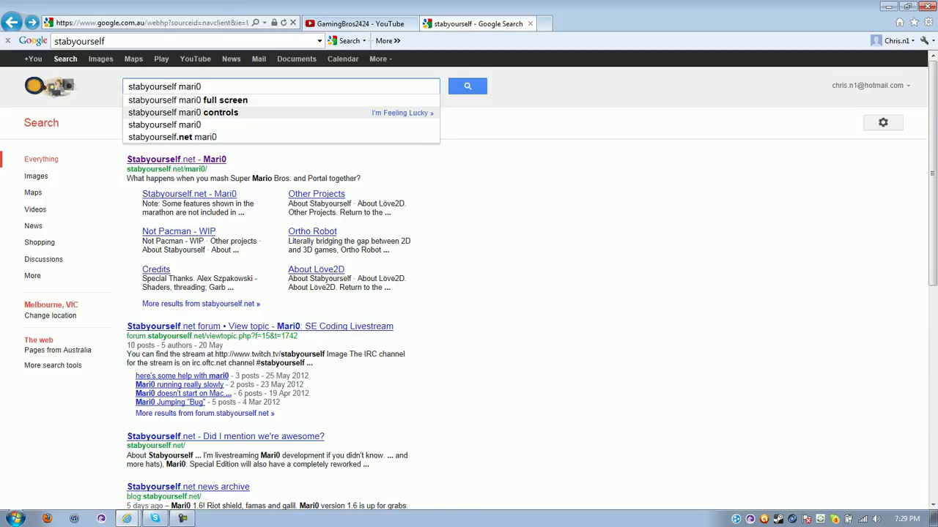
text( do)
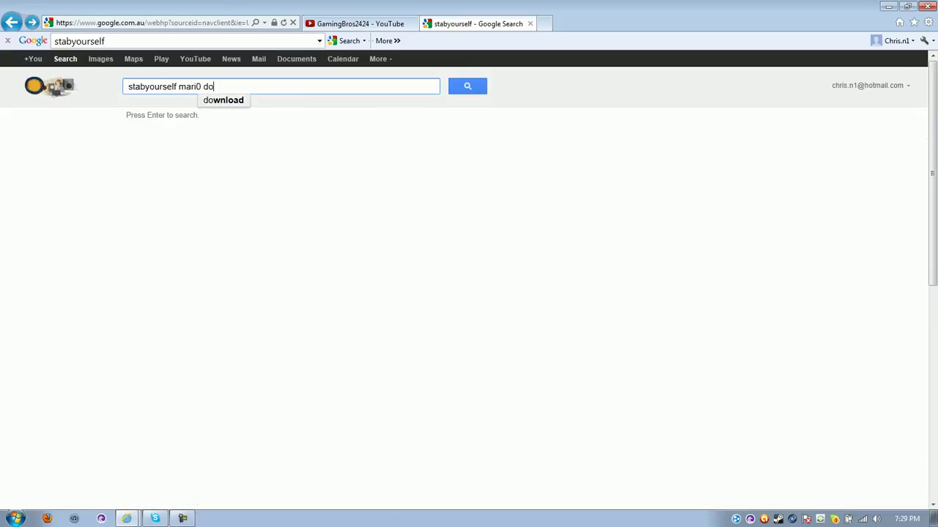
text(wnload)
key(Return)
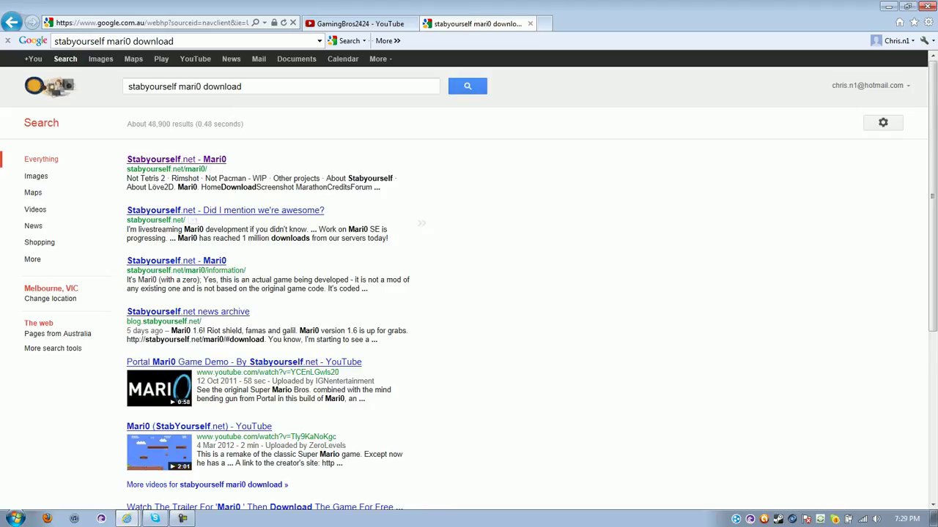
Step: Open the first Stabyourself.net Mari0 result and go to the page's download section
click(175, 158)
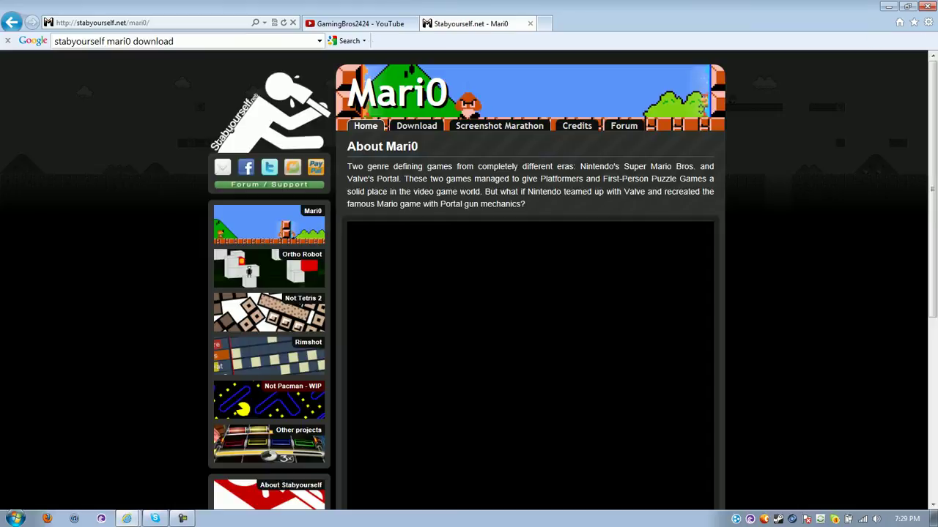
click(416, 125)
scroll(416, 125, up, 5)
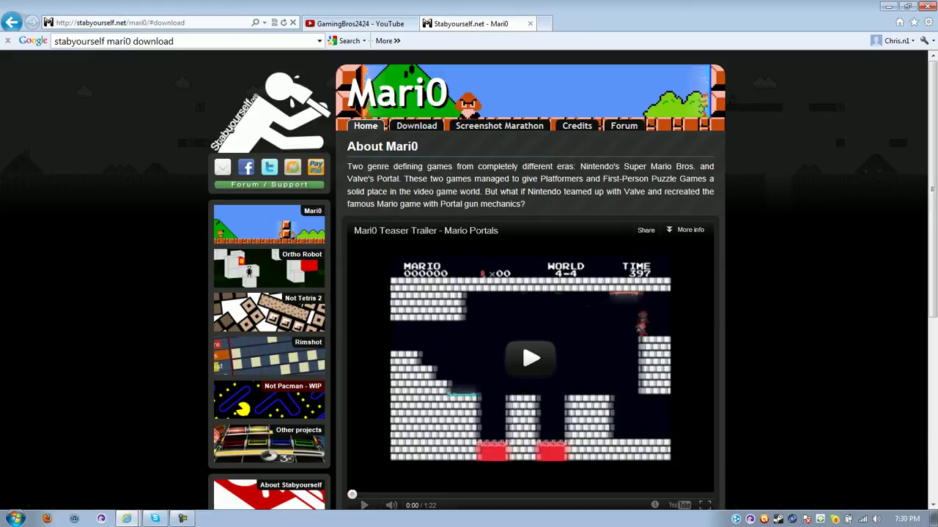
click(416, 126)
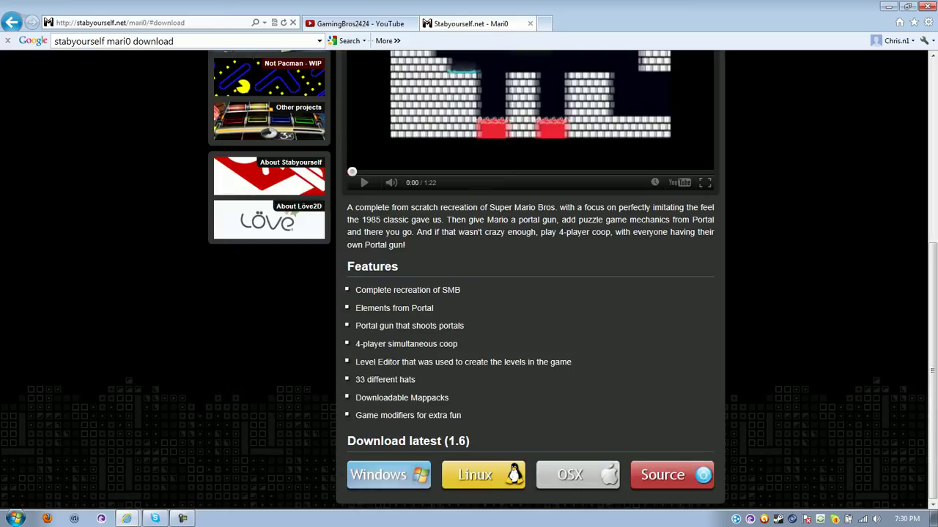
Step: Download the Windows version of Mari0 1.6, saving the archive as mari0-win on the Desktop
click(388, 475)
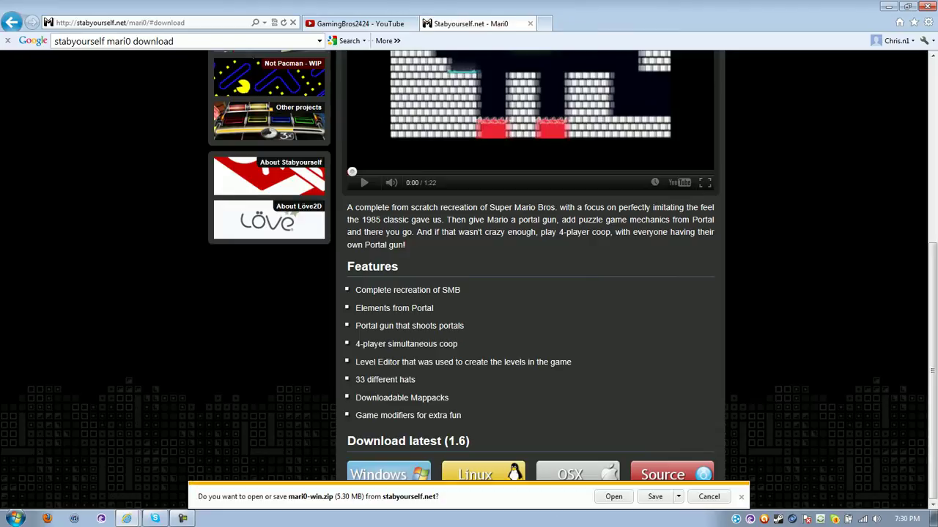
click(678, 497)
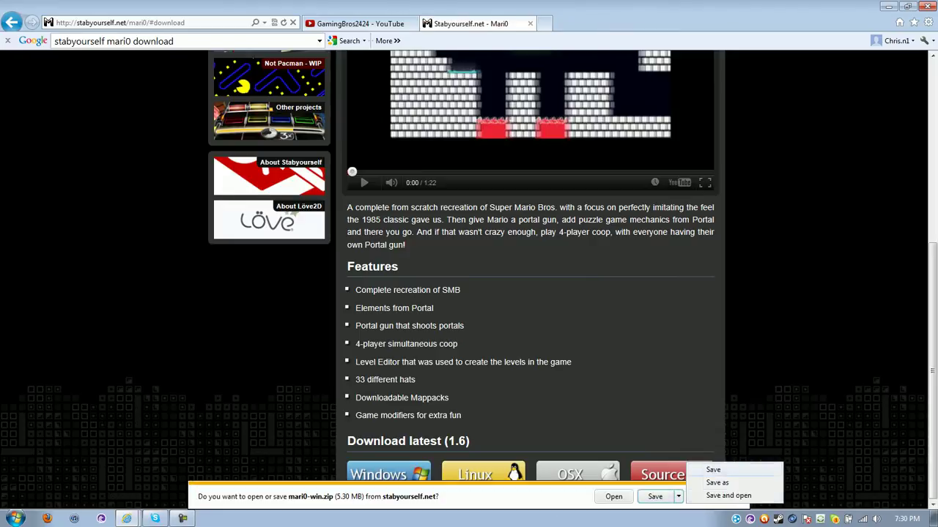
click(719, 484)
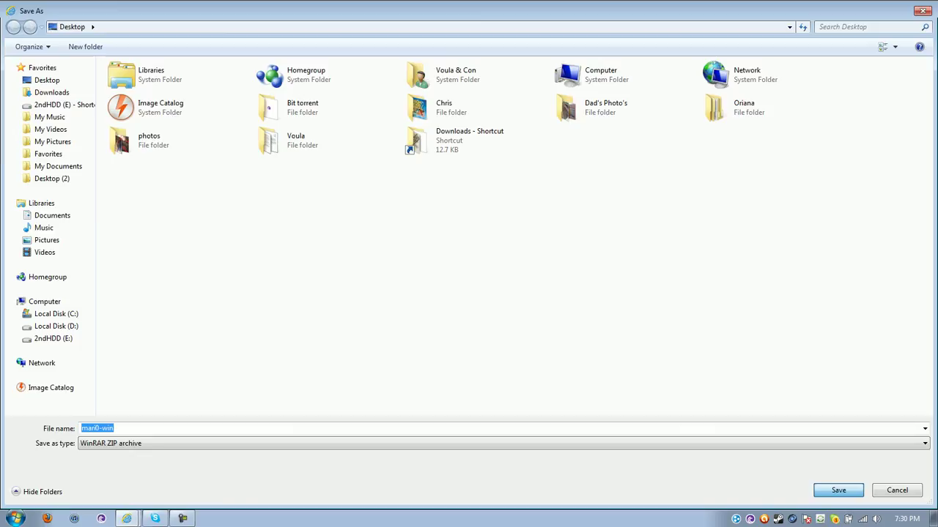
key(Return)
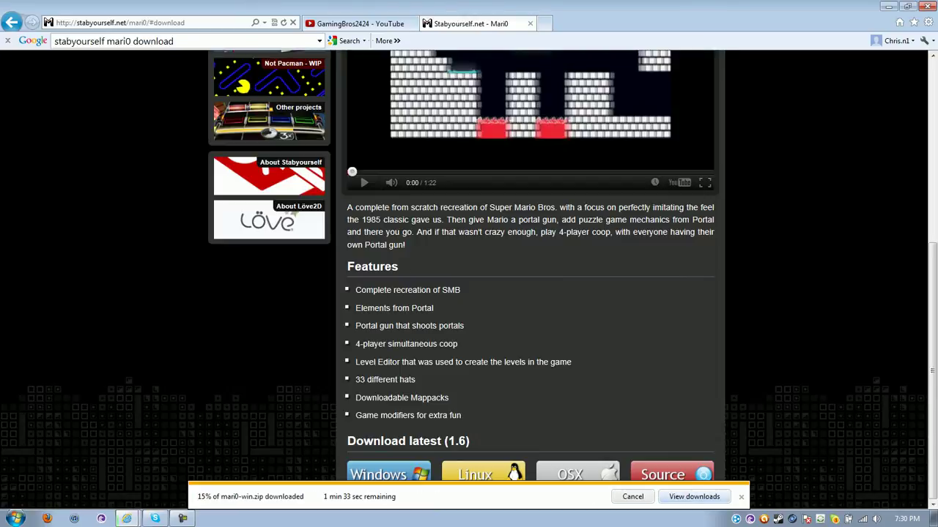
Step: View the downloads list and check the folder that holds the downloaded mari0-win archive
click(694, 497)
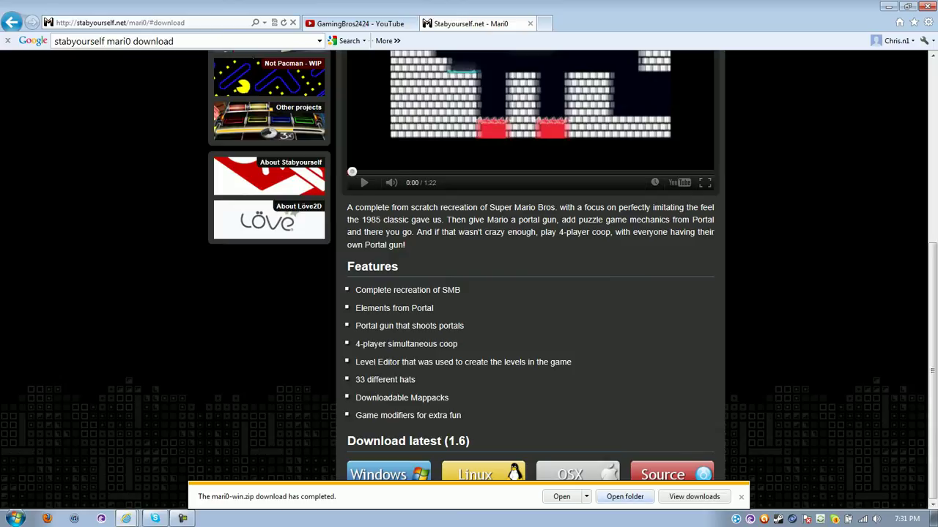
click(625, 496)
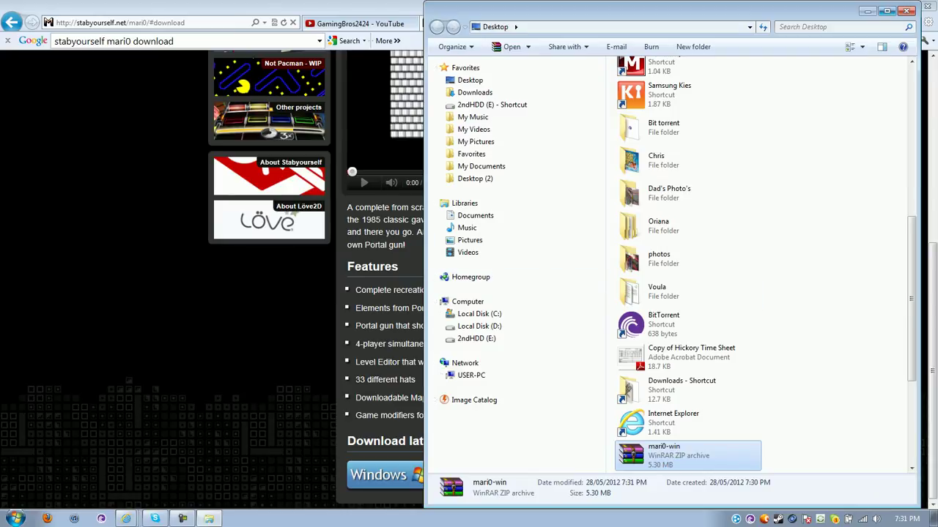
click(907, 10)
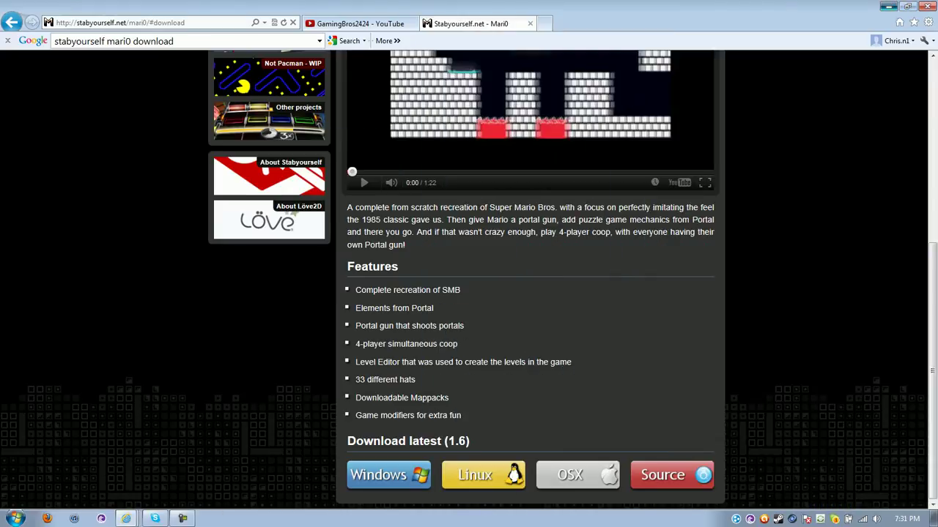
Step: Minimize the browser and downloads windows and open the mari0-win archive from the desktop, dismissing the license reminder
click(889, 6)
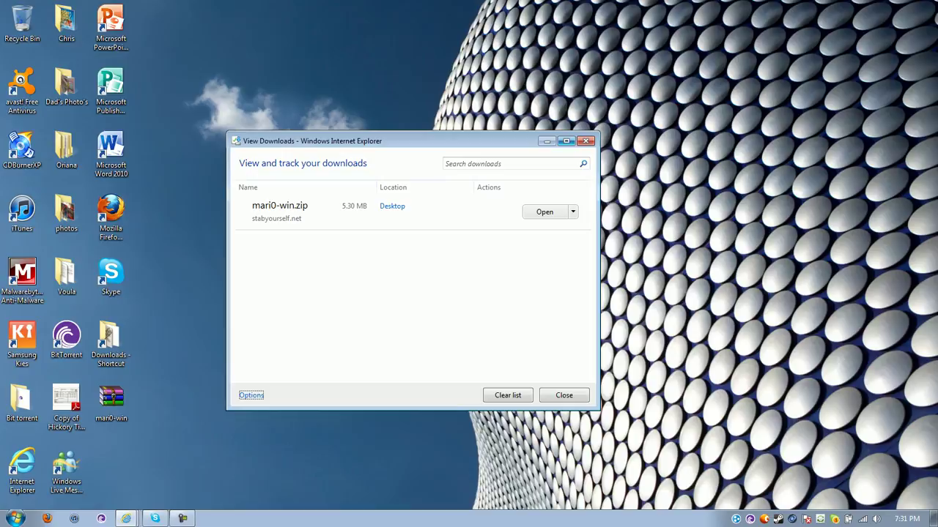
click(547, 141)
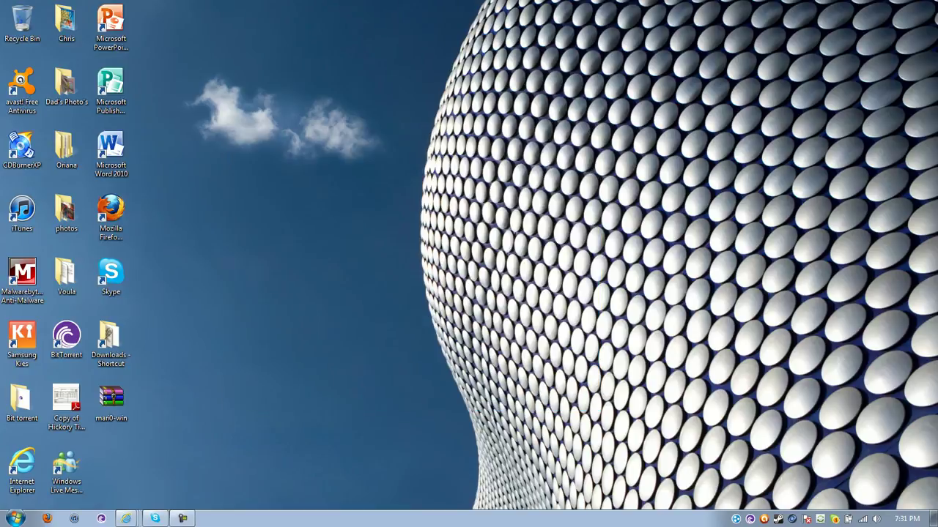
double_click(112, 401)
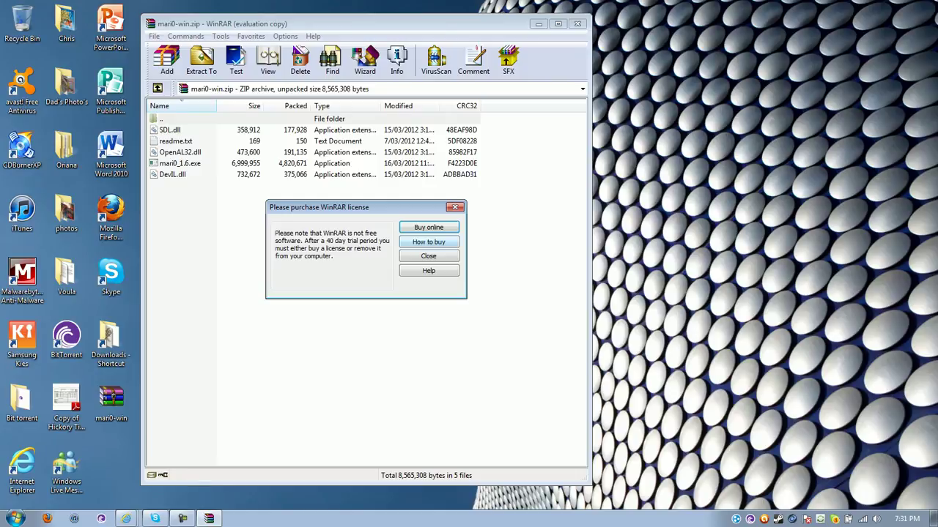
click(454, 207)
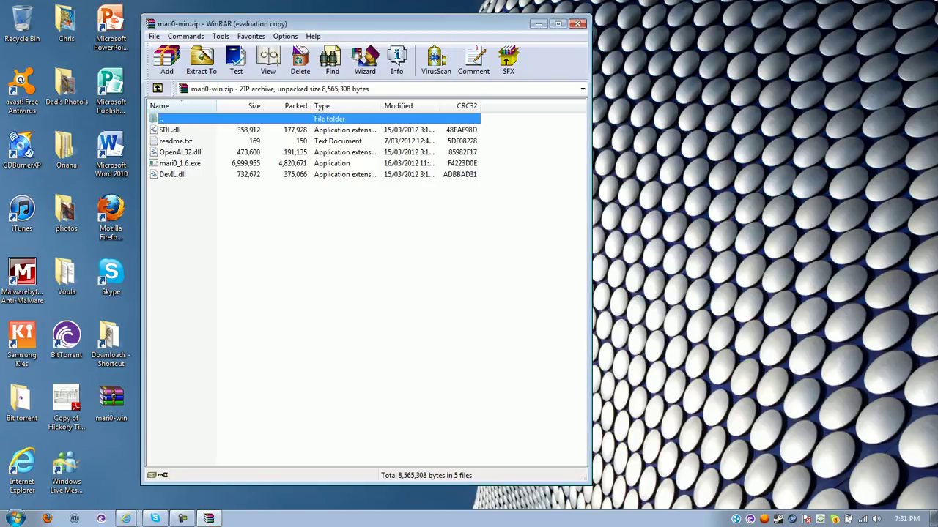
click(330, 293)
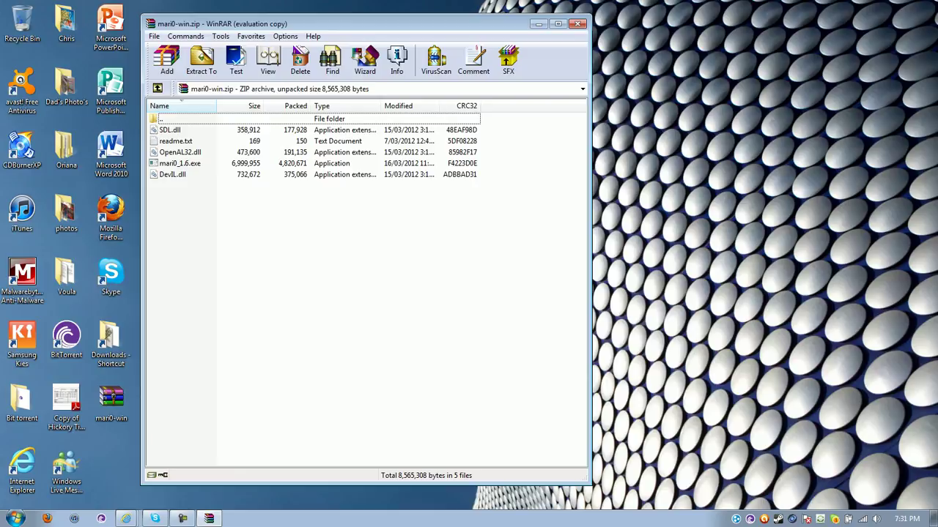
Step: Launch mari0_1.6.exe from the archive and close the WinRAR window
double_click(180, 163)
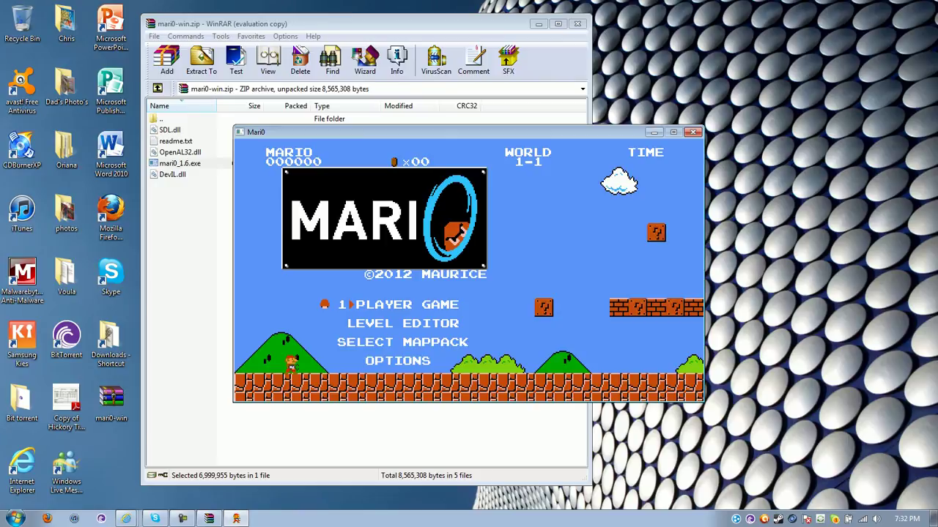
click(578, 24)
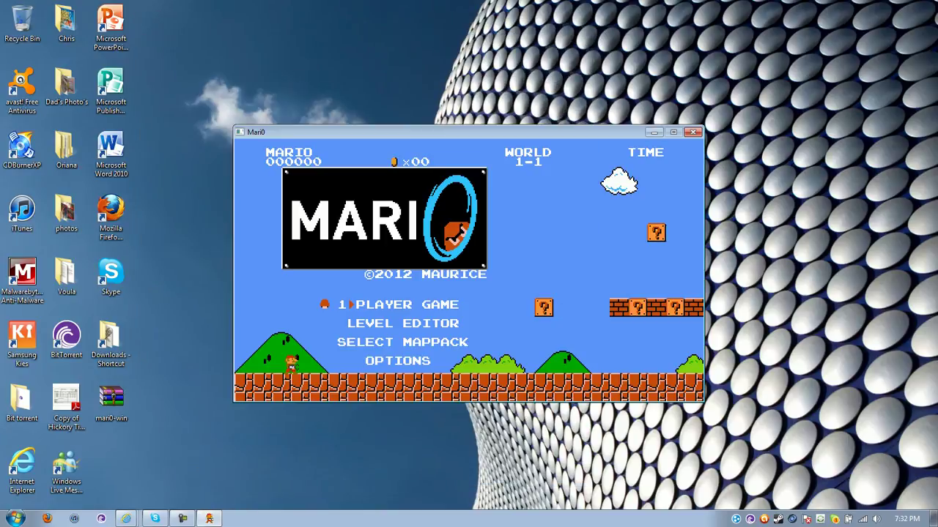